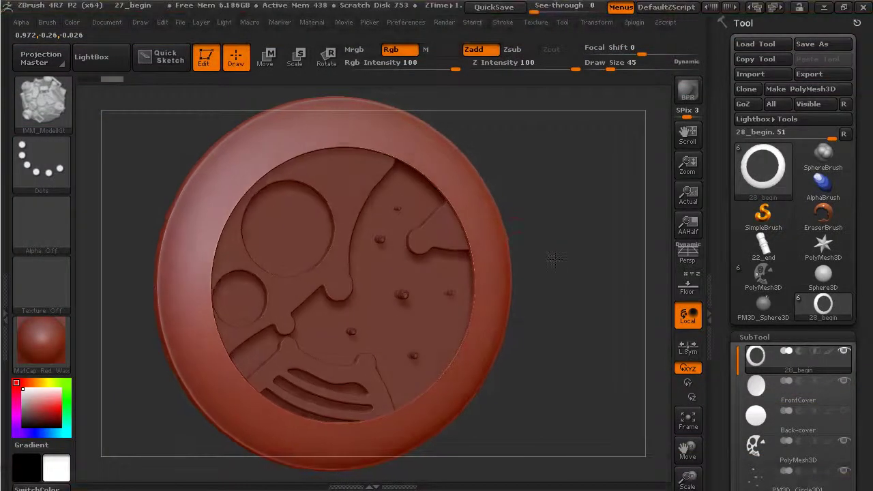
- Choose the IMM_ModelKit insert brush and display its collection of insert meshes
{"action": "left_click", "coordinate": [44, 100]}
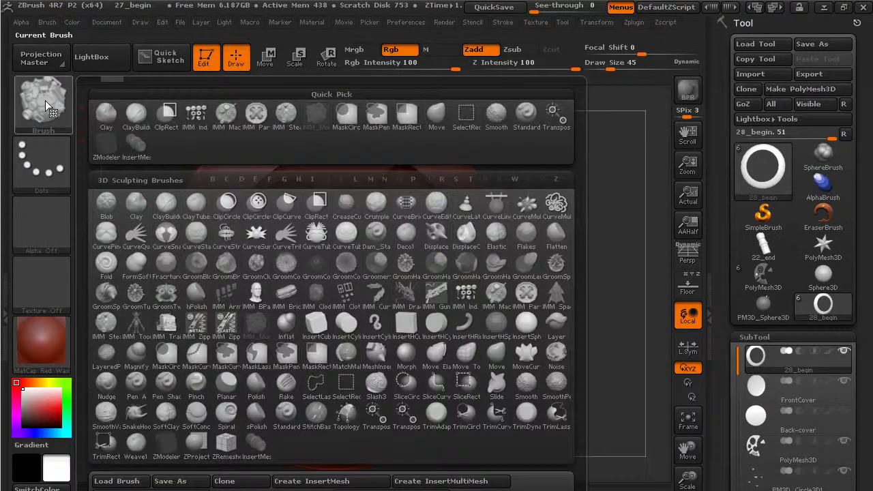
{"action": "left_click", "coordinate": [255, 322]}
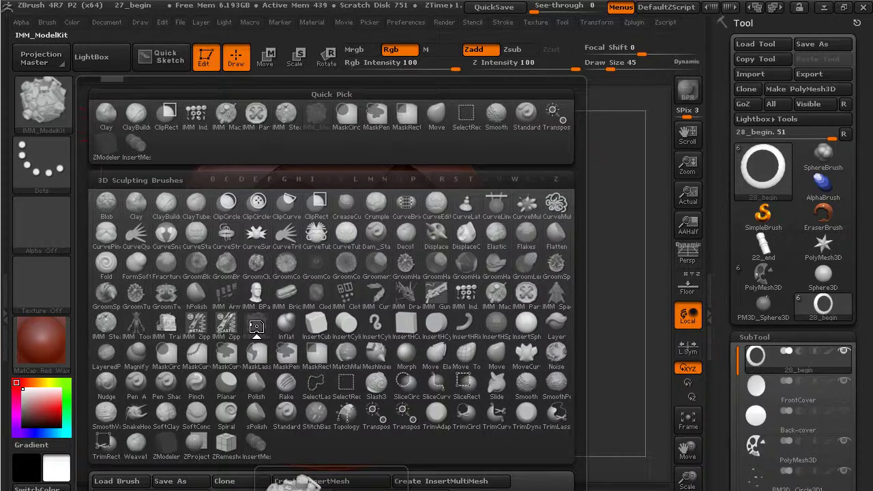
{"action": "left_click", "coordinate": [256, 328]}
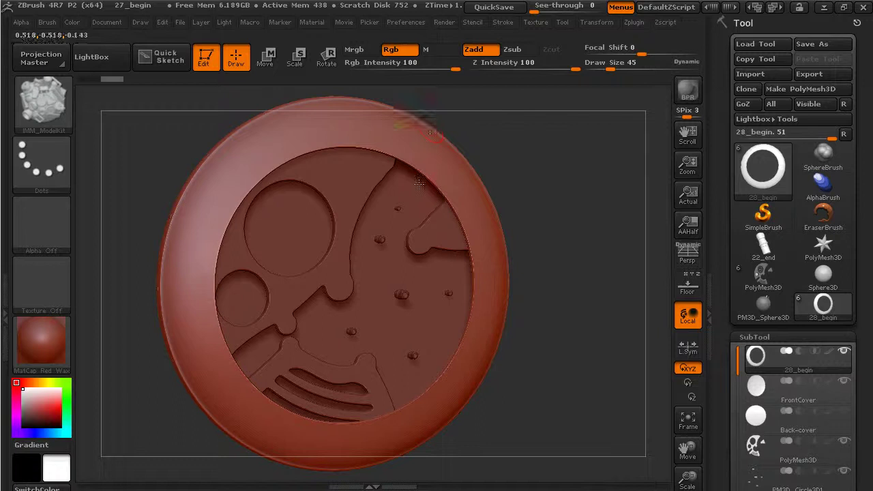
{"action": "key", "text": "m"}
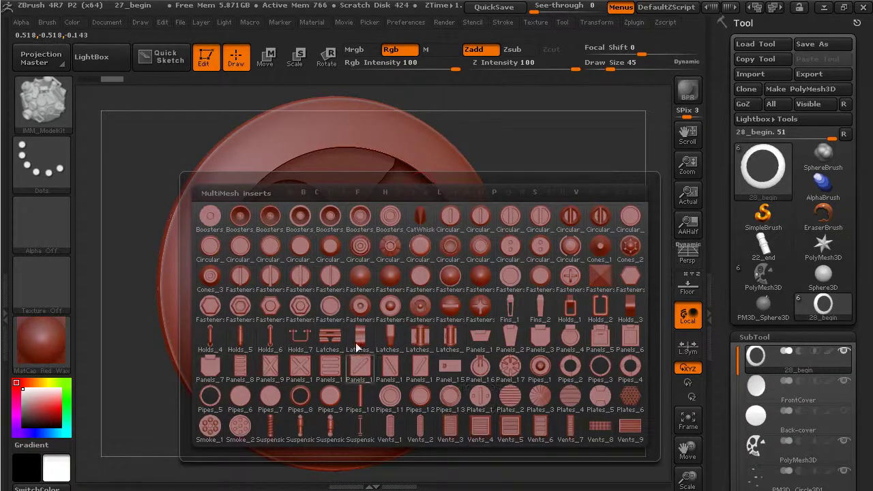
- Make the PolyMesh3D plate the active subtool and choose the Fasteners_3 slotted screw as the insert mesh
{"action": "mouse_move", "coordinate": [520, 280]}
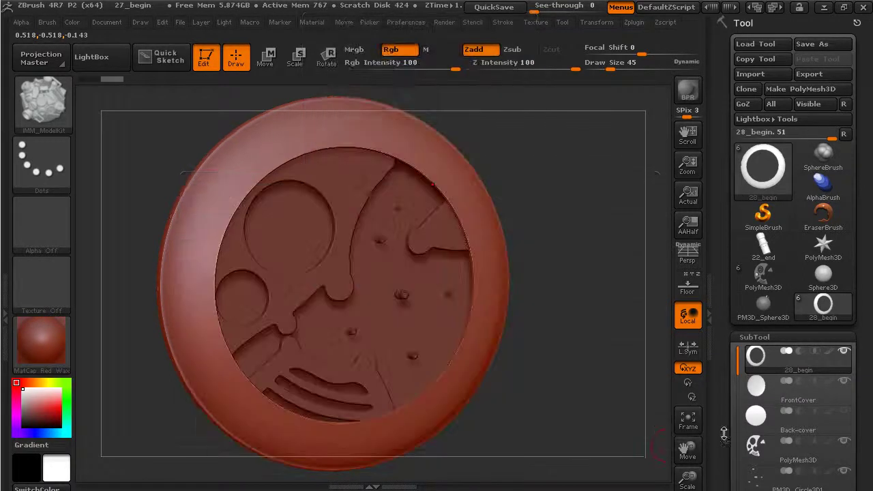
{"action": "left_click_drag", "start_coordinate": [724, 435], "coordinate": [726, 379]}
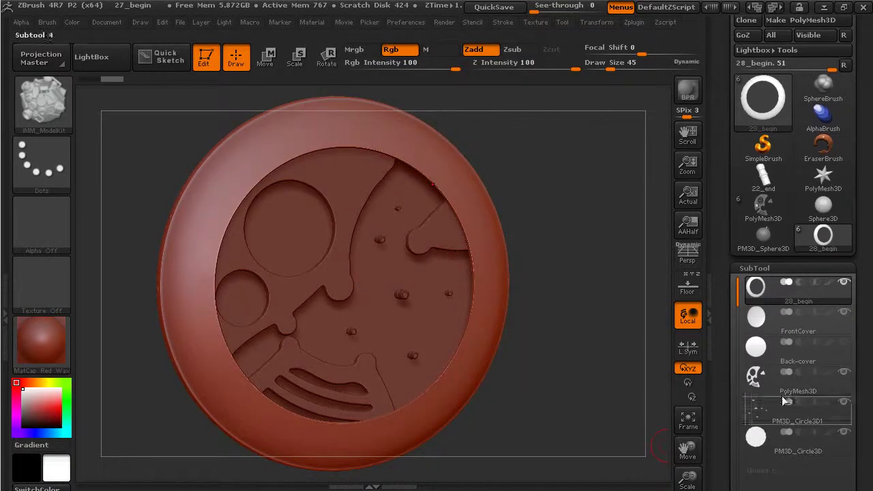
{"action": "mouse_move", "coordinate": [773, 408]}
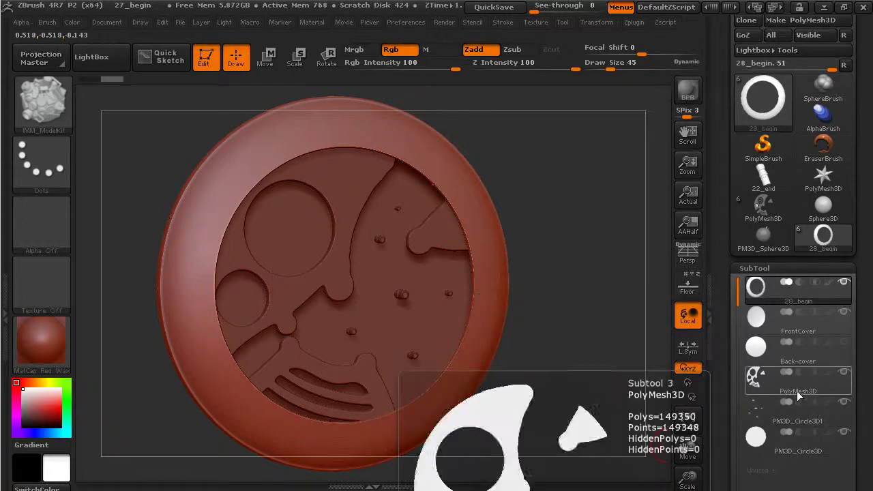
{"action": "left_click", "coordinate": [799, 388]}
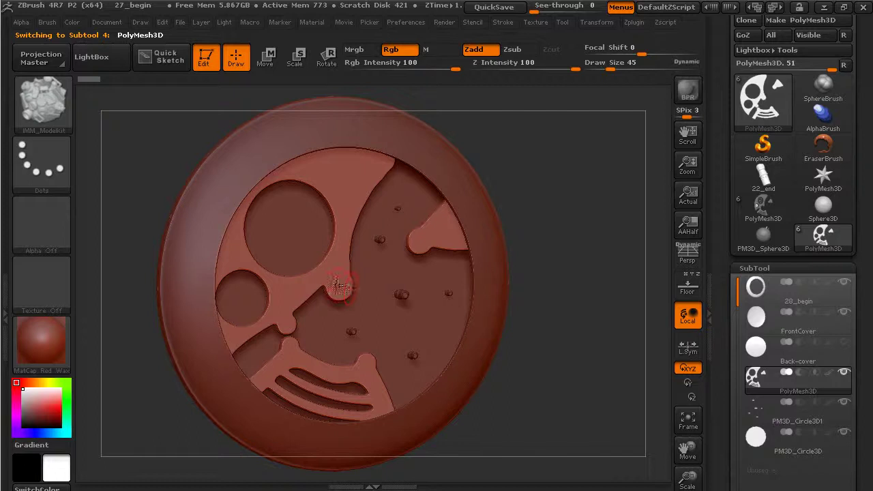
{"action": "key", "text": "b"}
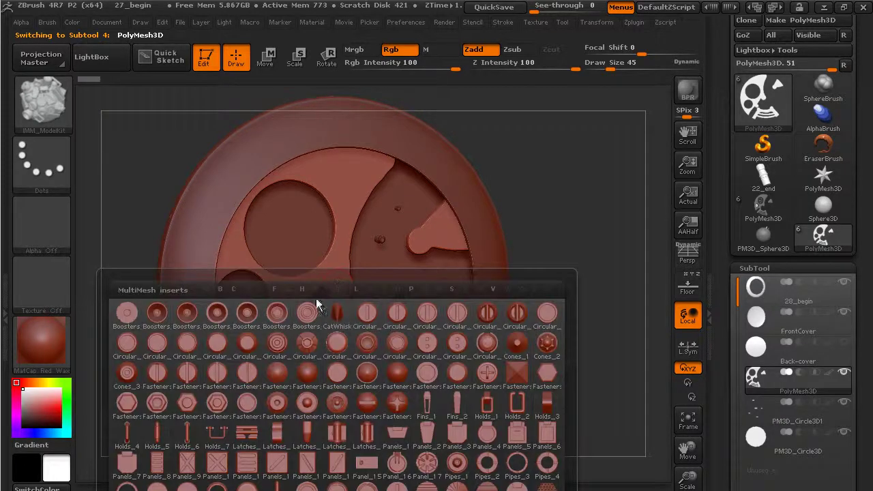
{"action": "mouse_move", "coordinate": [237, 386]}
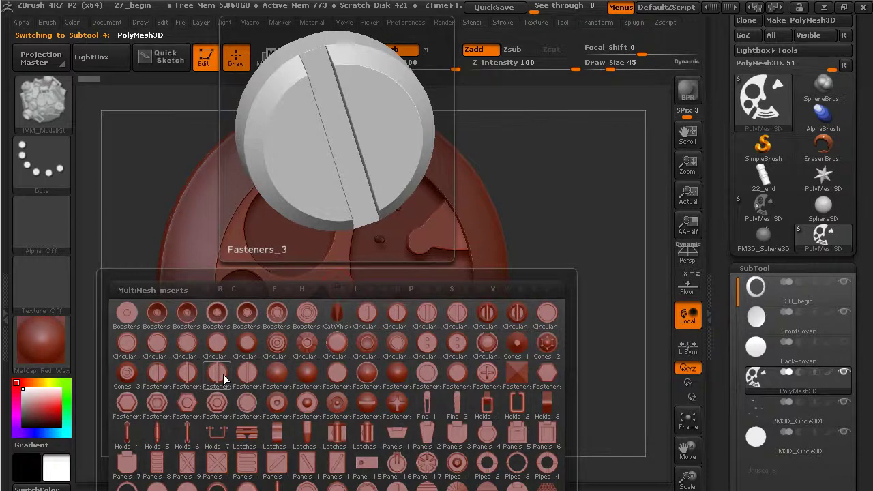
{"action": "left_click", "coordinate": [224, 379]}
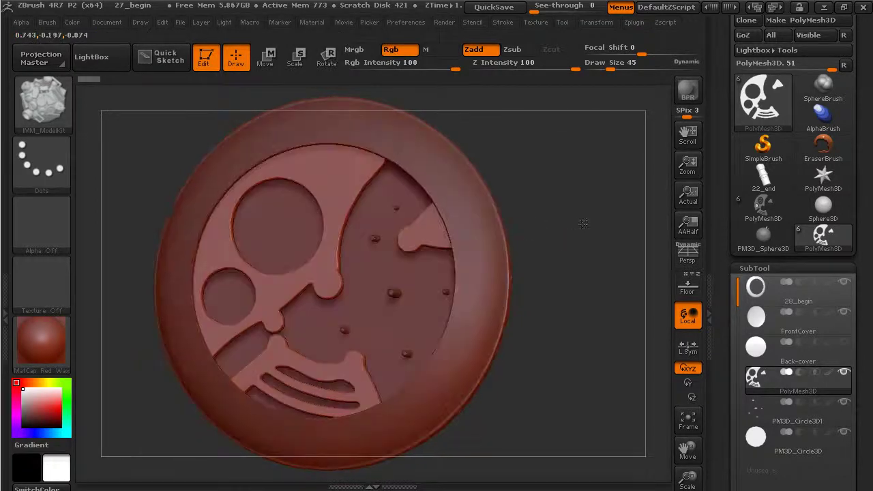
- Insert a slotted screw on each of the five rounded tabs of the plates, sized to fit inside its tab
{"action": "left_click_drag", "start_coordinate": [616, 224], "coordinate": [630, 245], "text": "alt"}
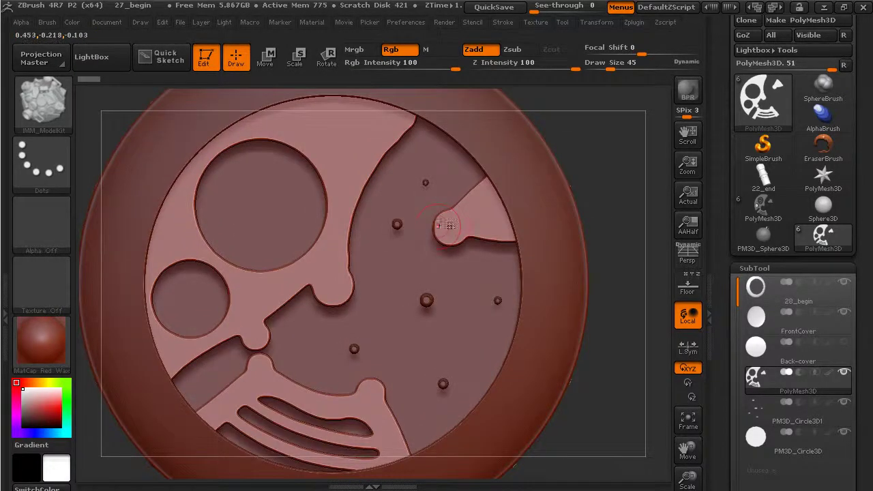
{"action": "left_click_drag", "start_coordinate": [457, 234], "coordinate": [460, 235]}
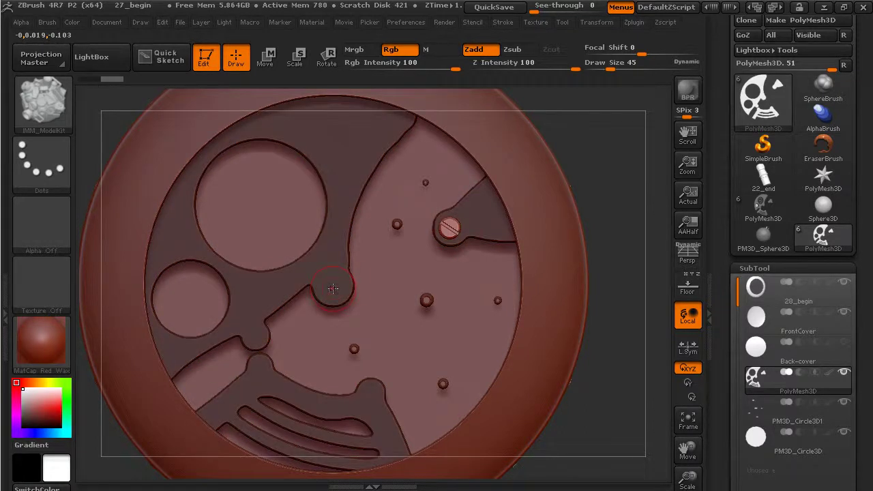
{"action": "left_click_drag", "start_coordinate": [333, 288], "coordinate": [346, 294]}
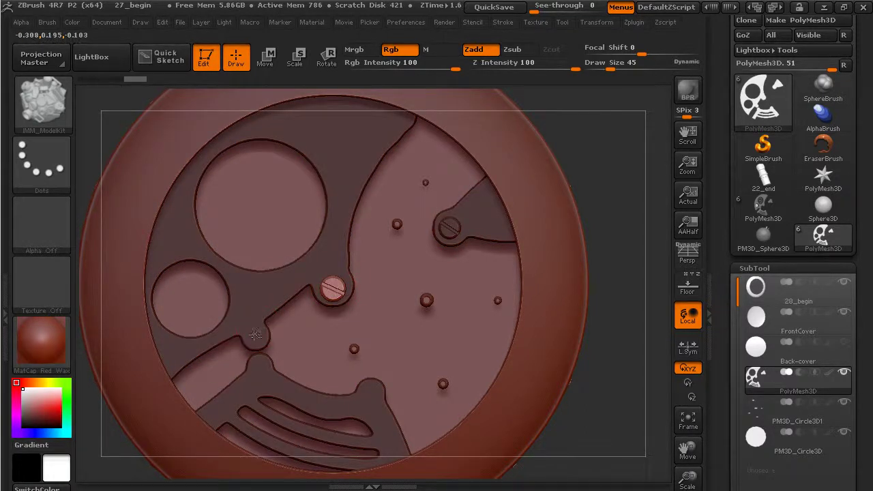
{"action": "left_click_drag", "start_coordinate": [261, 339], "coordinate": [262, 340]}
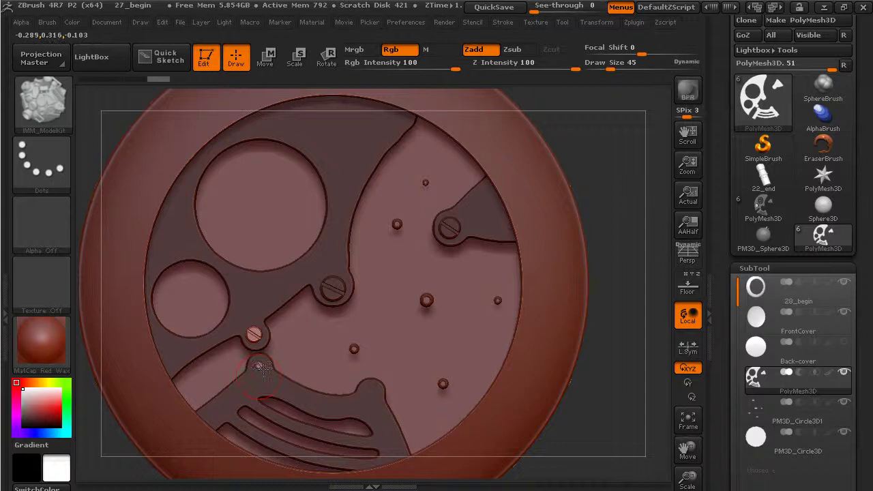
{"action": "left_click", "coordinate": [262, 368]}
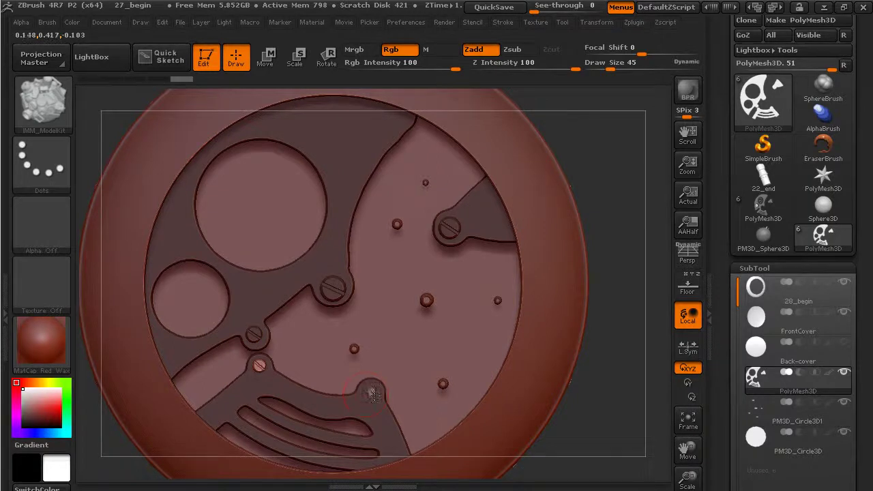
{"action": "left_click", "coordinate": [376, 394]}
{"action": "left_click_drag", "start_coordinate": [644, 273], "coordinate": [630, 348]}
{"action": "left_click", "coordinate": [630, 349], "text": "ctrl"}
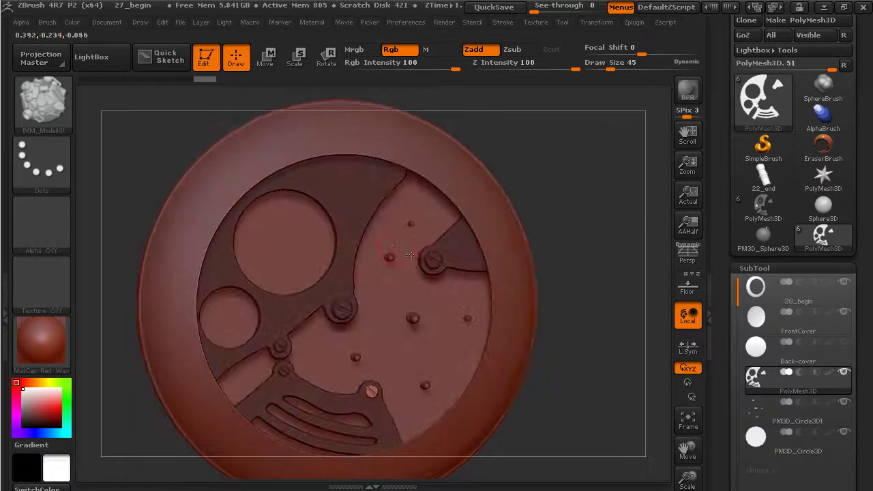
- Choose the IMM SteamGears brush and make the PM3D_Circle3D backing disc the active subtool
{"action": "left_click", "coordinate": [42, 102]}
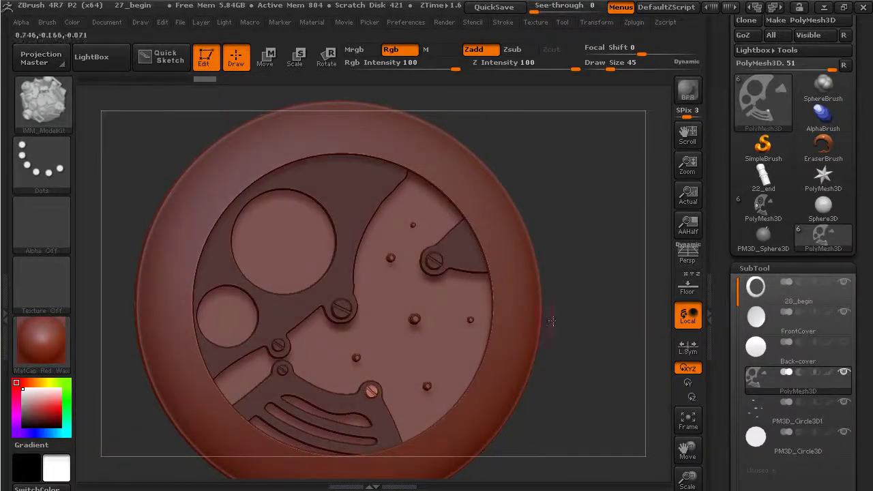
{"action": "left_click", "coordinate": [68, 126]}
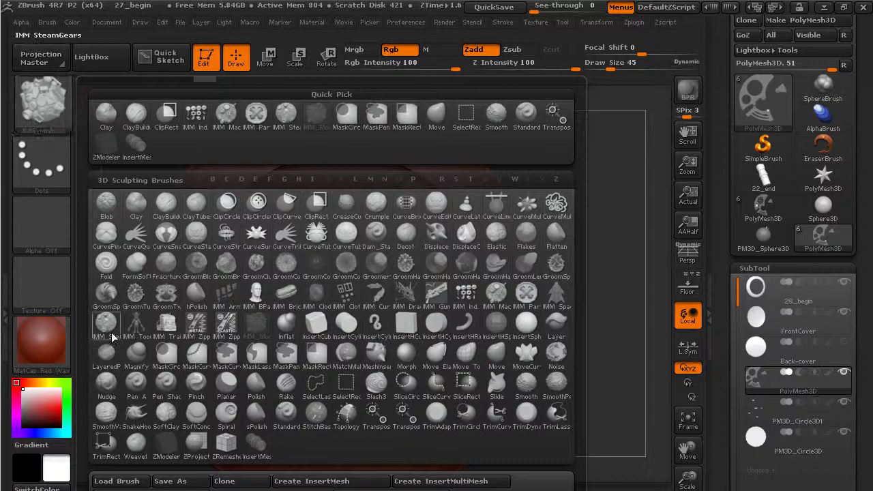
{"action": "left_click", "coordinate": [106, 324]}
{"action": "left_click", "coordinate": [68, 130]}
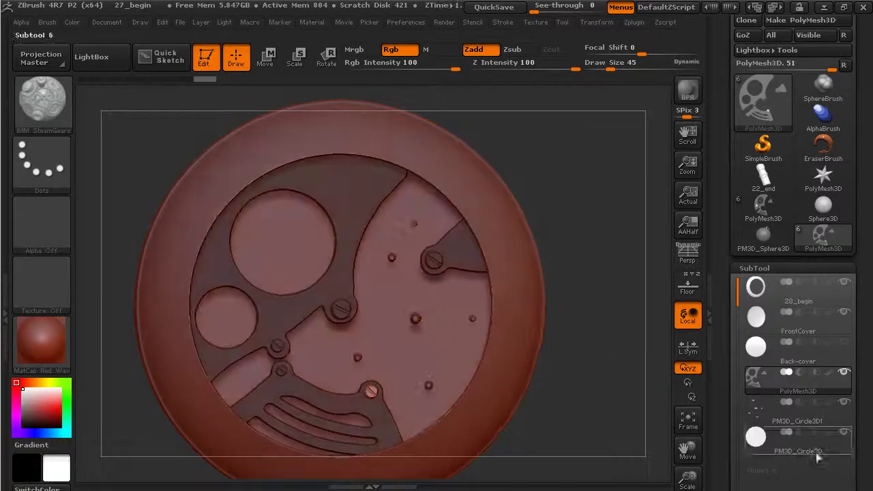
{"action": "left_click", "coordinate": [809, 443]}
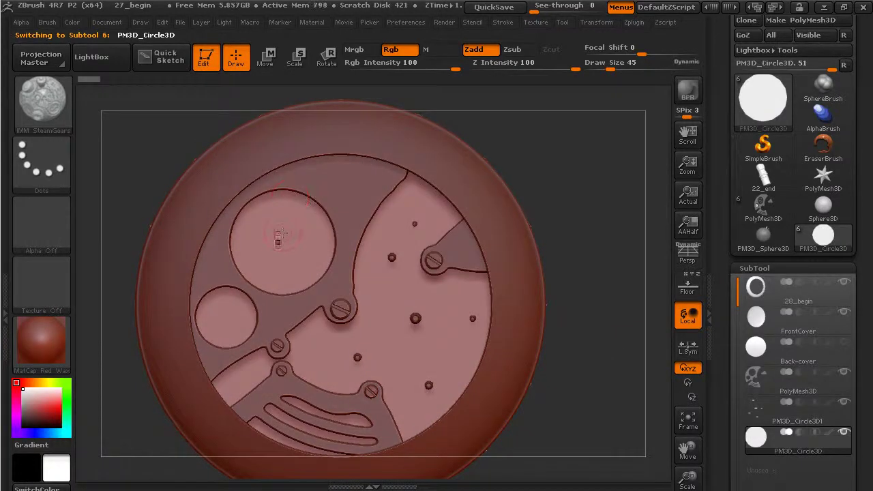
- Insert a six-spoked toothed gear in the large circular opening and another in the small one, sized to fill each
{"action": "key", "text": "m"}
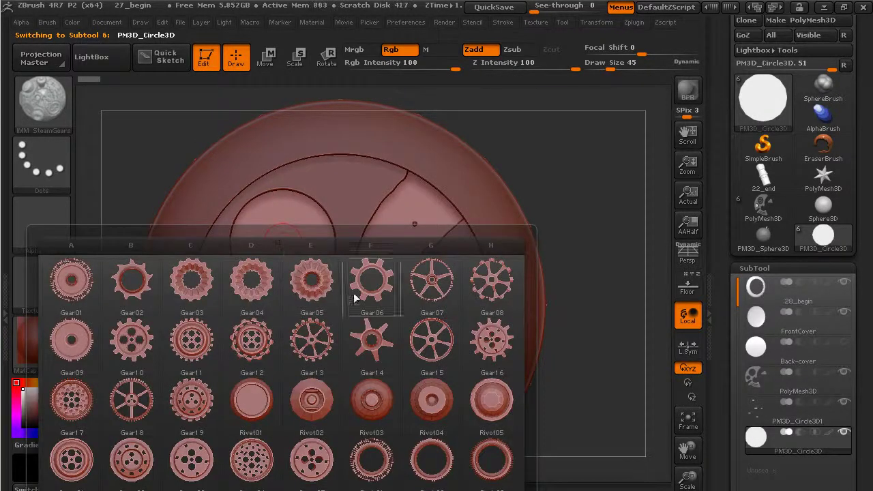
{"action": "left_click", "coordinate": [372, 350]}
{"action": "left_click_drag", "start_coordinate": [278, 246], "coordinate": [314, 273]}
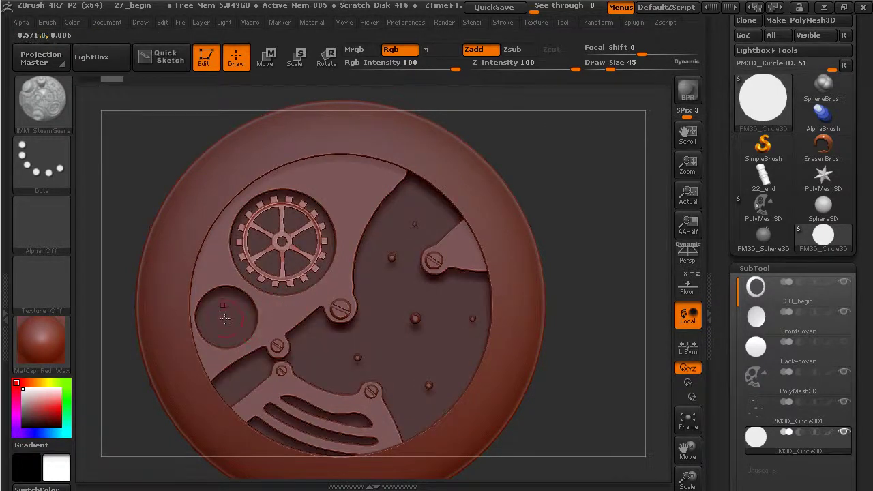
{"action": "left_click_drag", "start_coordinate": [224, 318], "coordinate": [250, 334]}
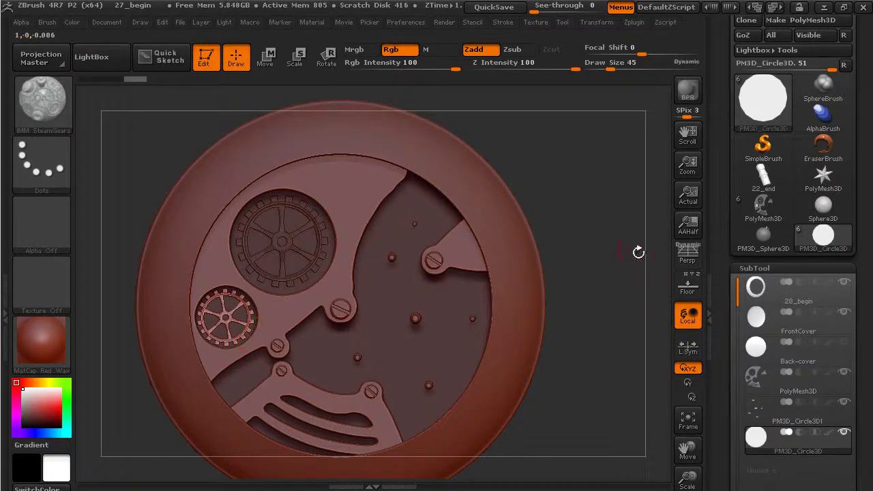
- Separate the two gears from the backing disc with Split To Similar Parts
{"action": "left_click_drag", "start_coordinate": [637, 252], "coordinate": [663, 319]}
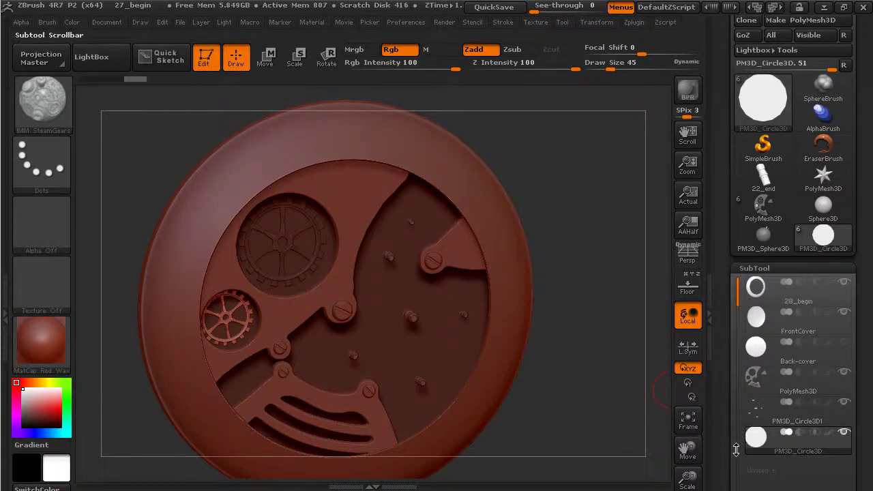
{"action": "left_click_drag", "start_coordinate": [730, 454], "coordinate": [728, 354]}
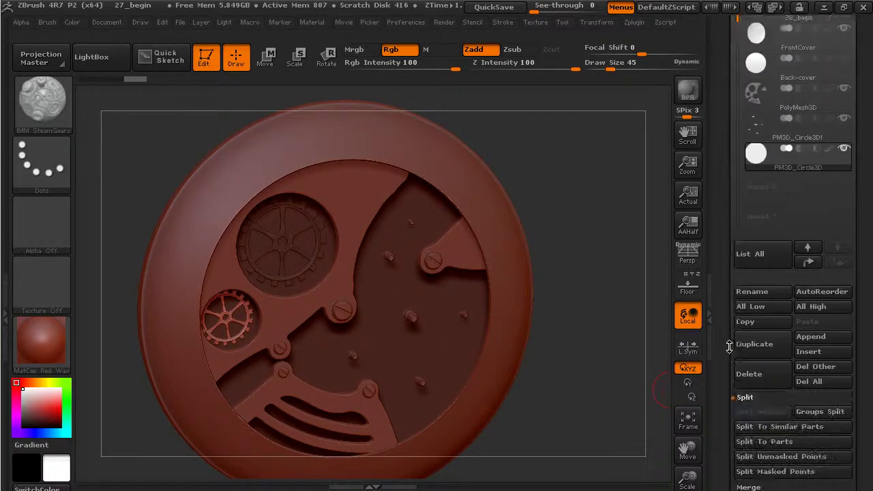
{"action": "left_click", "coordinate": [779, 427]}
{"action": "left_click", "coordinate": [619, 456]}
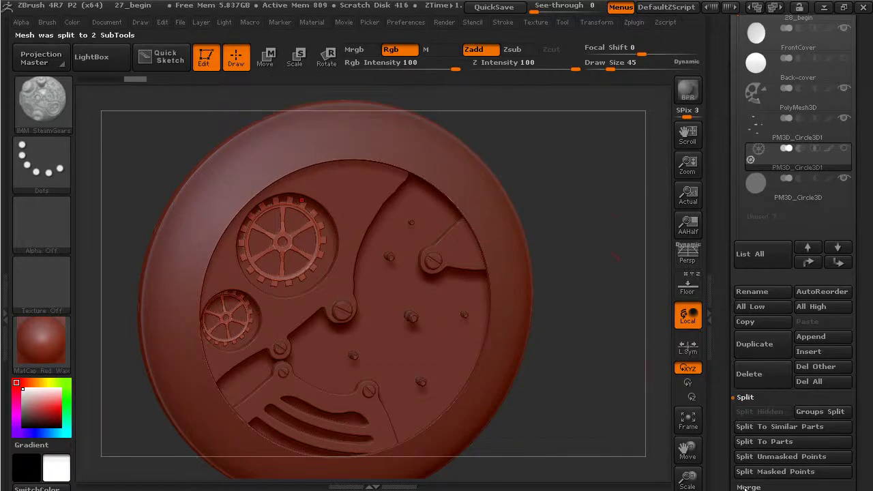
- Move both gears forward out of their recesses using the Offset deformation along the Z axis only
{"action": "scroll", "coordinate": [720, 371], "scroll_direction": "down", "scroll_amount": 5}
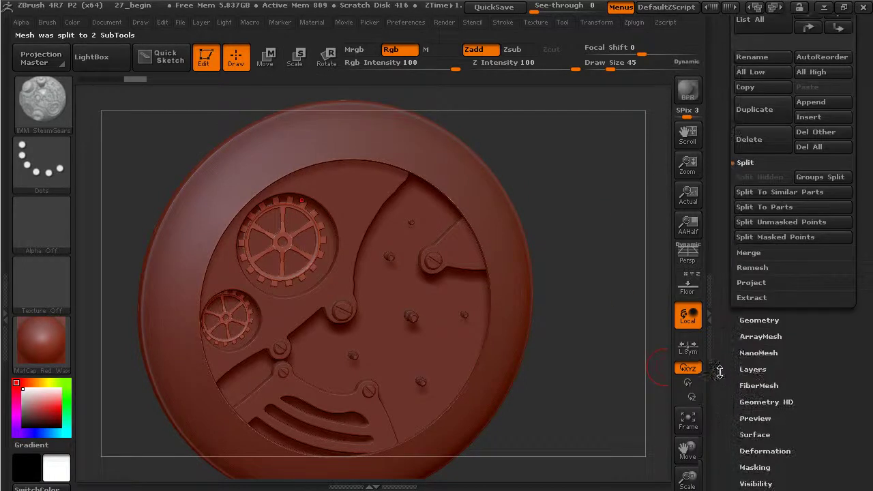
{"action": "left_click", "coordinate": [756, 448]}
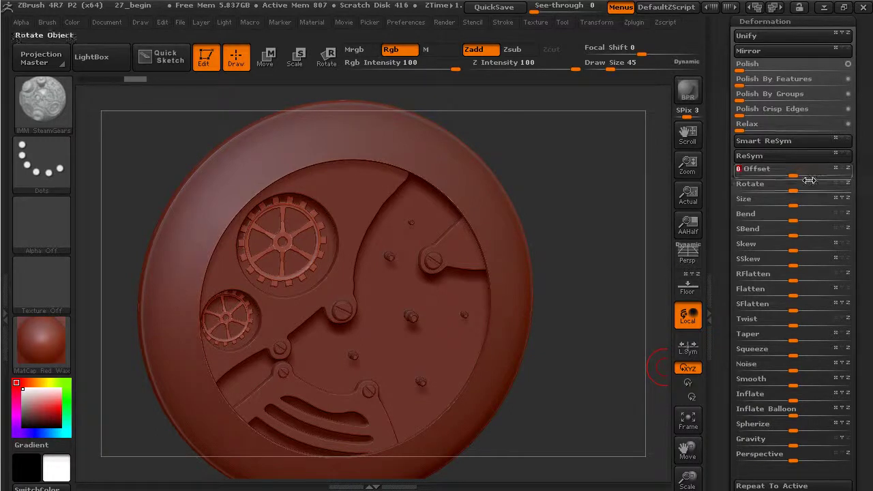
{"action": "left_click_drag", "start_coordinate": [810, 179], "coordinate": [788, 180]}
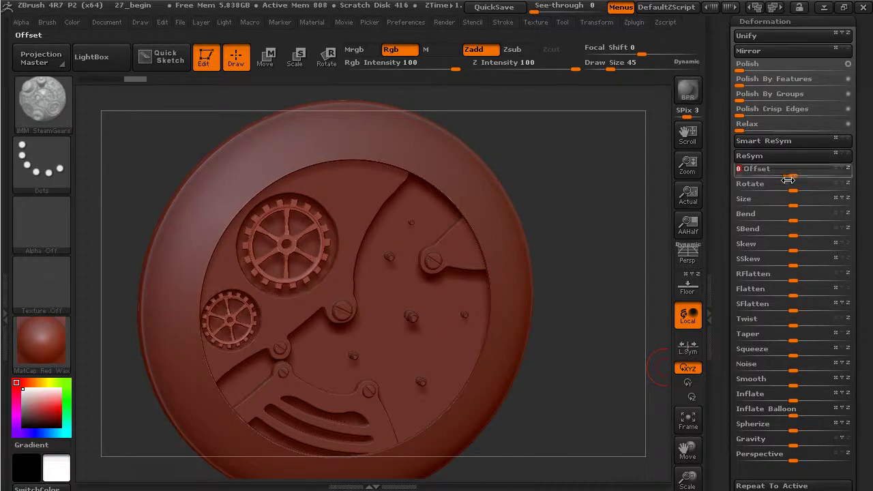
{"action": "left_click_drag", "start_coordinate": [616, 234], "coordinate": [625, 194], "text": "shift"}
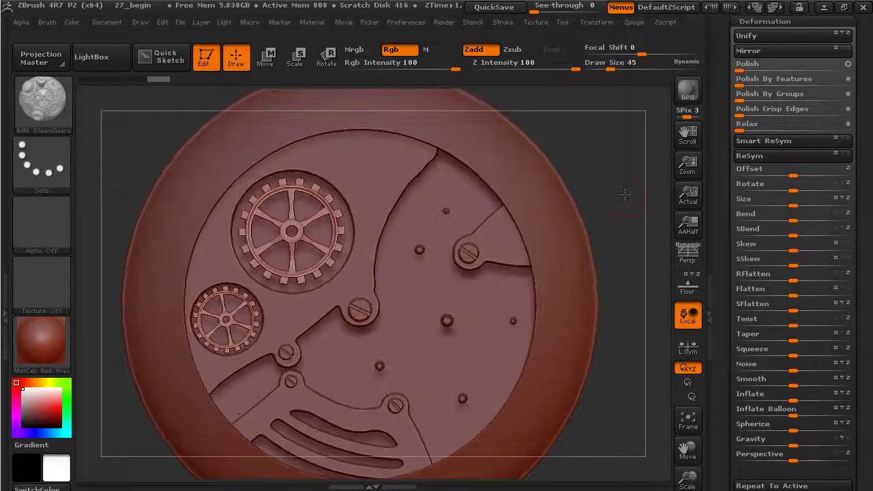
- Make the PM3D_Circle3D backing disc the active subtool and turn on the visibility of the gear subtool
{"action": "left_click", "coordinate": [594, 280], "text": "alt"}
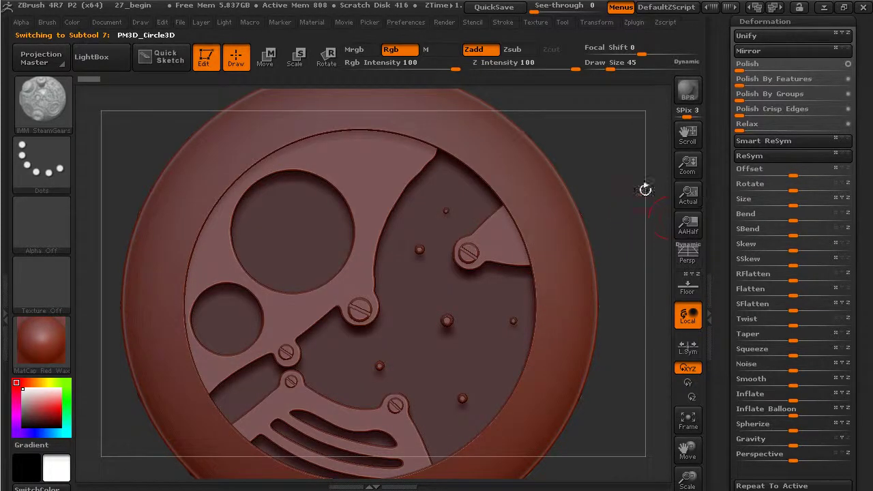
{"action": "key", "text": "ctrl"}
{"action": "left_click_drag", "start_coordinate": [616, 190], "coordinate": [639, 187]}
{"action": "key", "text": "ctrl"}
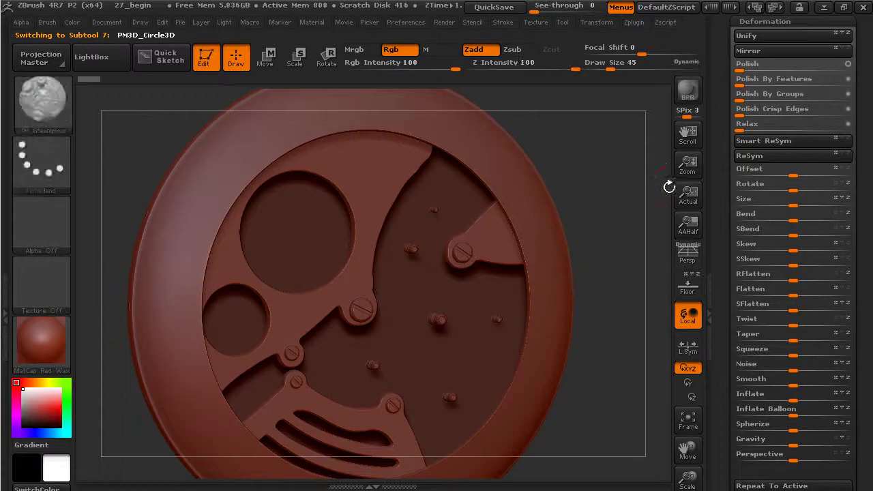
{"action": "scroll", "coordinate": [737, 259], "scroll_direction": "up", "scroll_amount": 5}
{"action": "left_click", "coordinate": [755, 129]}
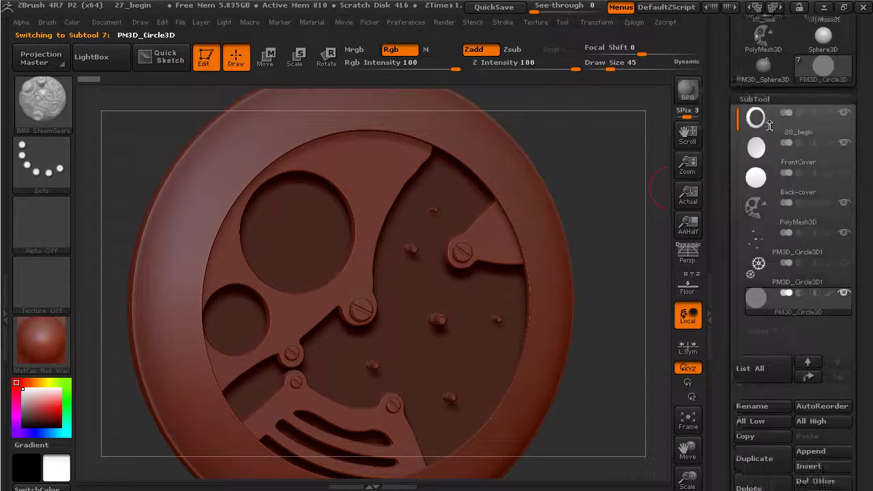
{"action": "left_click", "coordinate": [845, 199]}
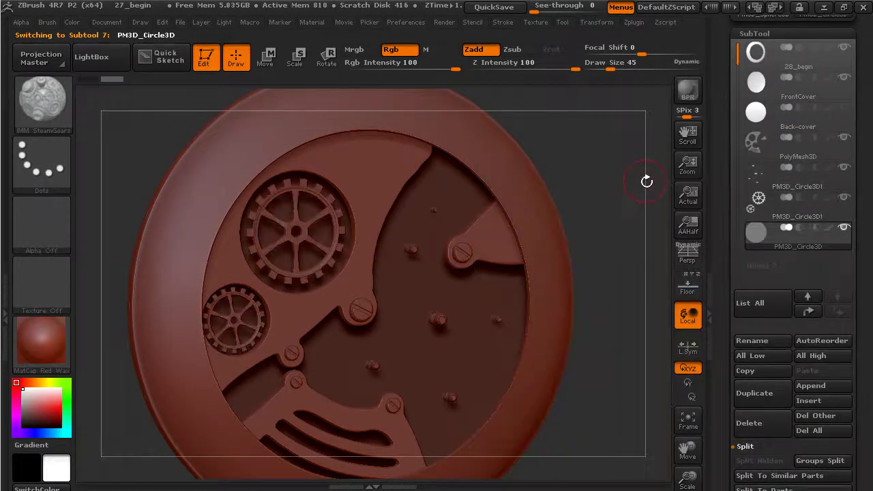
- Insert a small pin with the InsertMesh brush on the backing disc at the center of each of the two gears
{"action": "mouse_move", "coordinate": [649, 182]}
{"action": "left_mouse_down", "text": "shift"}
{"action": "mouse_move", "coordinate": [640, 232]}
{"action": "mouse_move", "coordinate": [651, 228]}
{"action": "mouse_move", "coordinate": [614, 220]}
{"action": "mouse_move", "coordinate": [624, 222]}
{"action": "left_mouse_up", "text": "shift"}
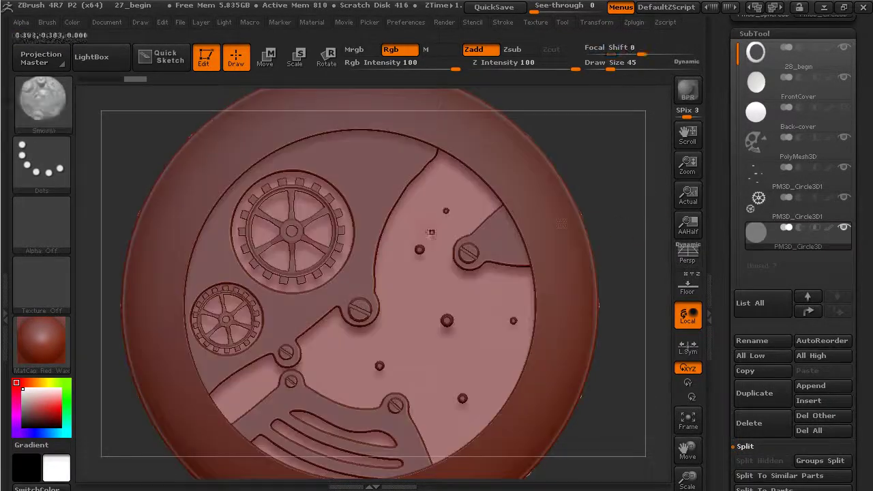
{"action": "left_click", "coordinate": [57, 101]}
{"action": "left_click", "coordinate": [267, 451]}
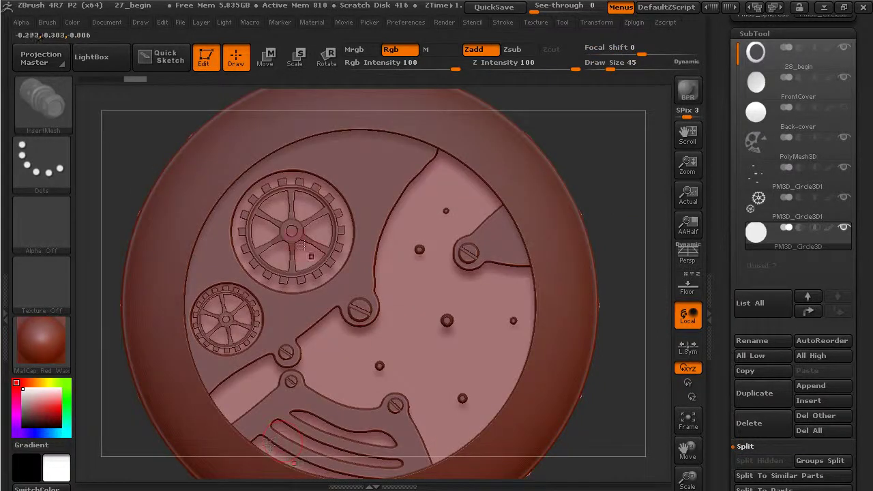
{"action": "left_click_drag", "start_coordinate": [635, 182], "coordinate": [662, 166], "text": "alt"}
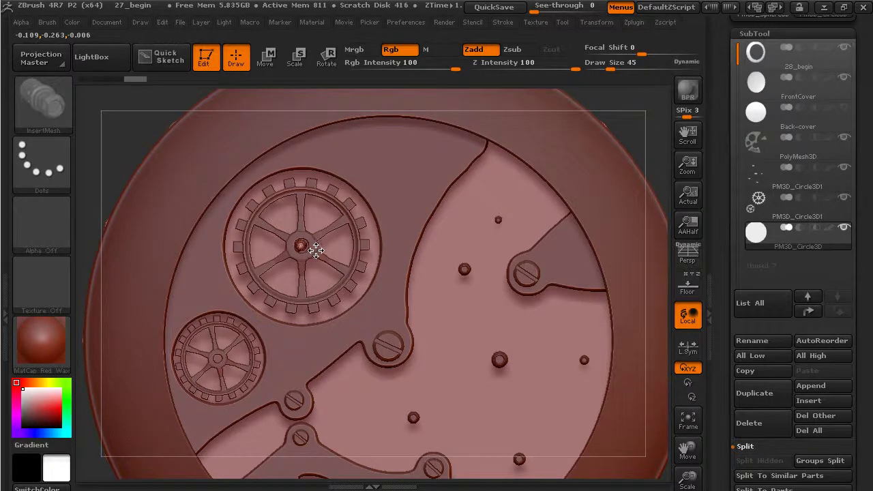
{"action": "left_click_drag", "start_coordinate": [316, 251], "coordinate": [316, 251]}
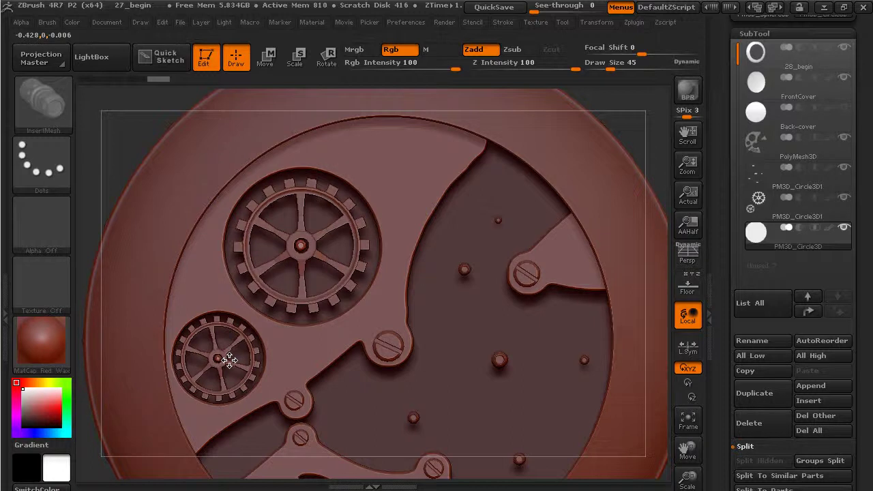
- Make the gear subtool active and shift both gears slightly along the Z axis with the Offset deformation to seat them on their pins
{"action": "left_click", "coordinate": [811, 214]}
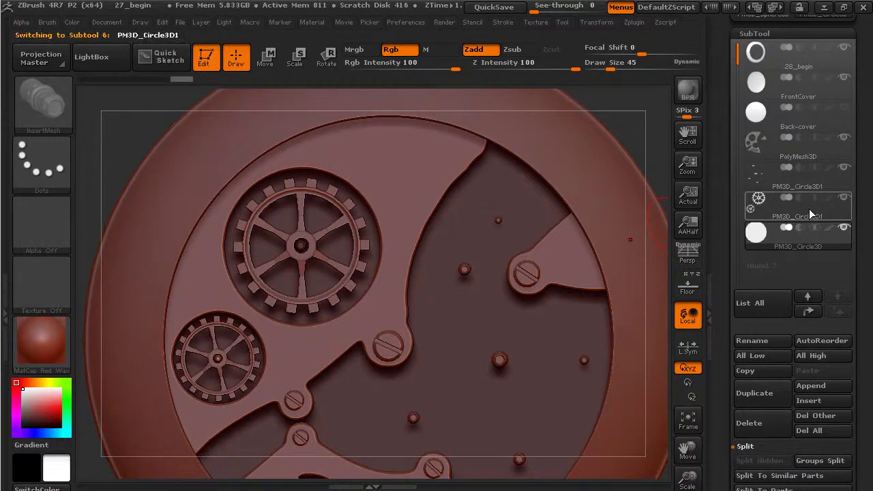
{"action": "left_click_drag", "start_coordinate": [626, 127], "coordinate": [642, 127]}
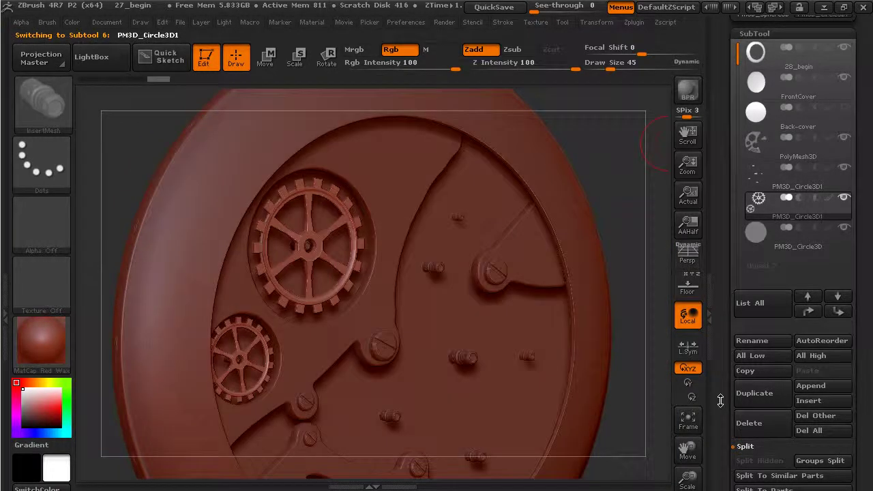
{"action": "scroll", "coordinate": [720, 401], "scroll_direction": "down", "scroll_amount": 5}
{"action": "left_click", "coordinate": [769, 308]}
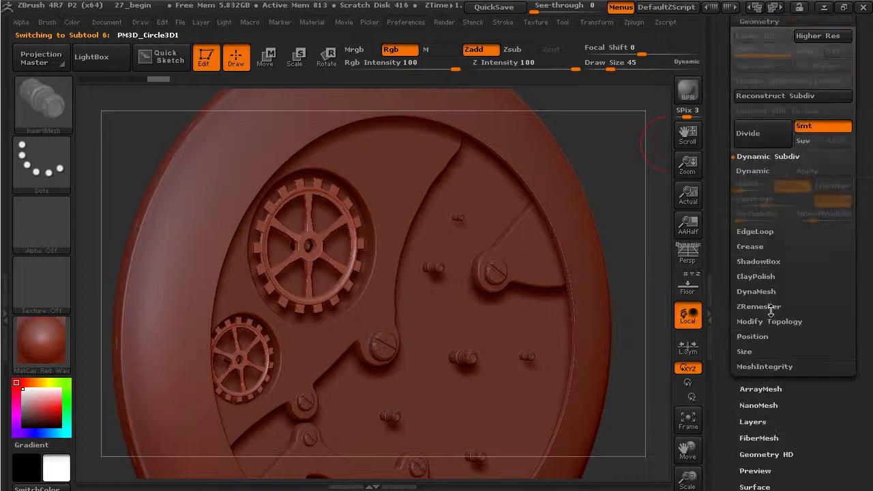
{"action": "scroll", "coordinate": [730, 450], "scroll_direction": "down", "scroll_amount": 3}
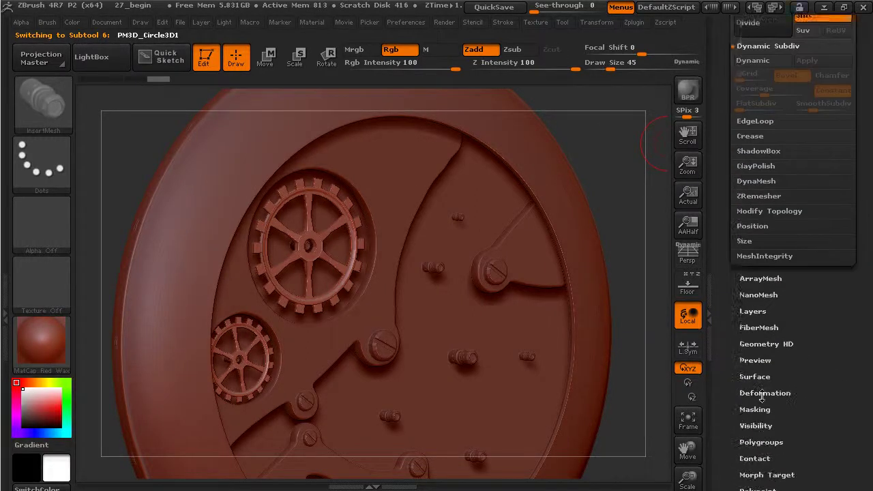
{"action": "left_click", "coordinate": [759, 403]}
{"action": "left_click_drag", "start_coordinate": [807, 199], "coordinate": [797, 197]}
{"action": "mouse_move", "coordinate": [796, 197]}
{"action": "left_mouse_down"}
{"action": "mouse_move", "coordinate": [773, 200]}
{"action": "mouse_move", "coordinate": [796, 197]}
{"action": "left_mouse_up"}
{"action": "mouse_move", "coordinate": [634, 170]}
{"action": "left_mouse_down"}
{"action": "mouse_move", "coordinate": [529, 195]}
{"action": "mouse_move", "coordinate": [612, 279]}
{"action": "mouse_move", "coordinate": [617, 264]}
{"action": "mouse_move", "coordinate": [555, 232]}
{"action": "left_mouse_up"}
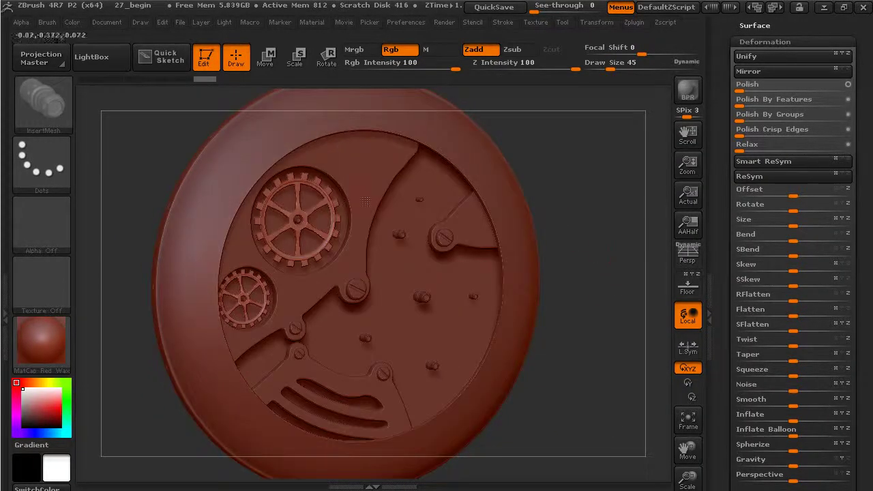
{"action": "left_click", "coordinate": [46, 106]}
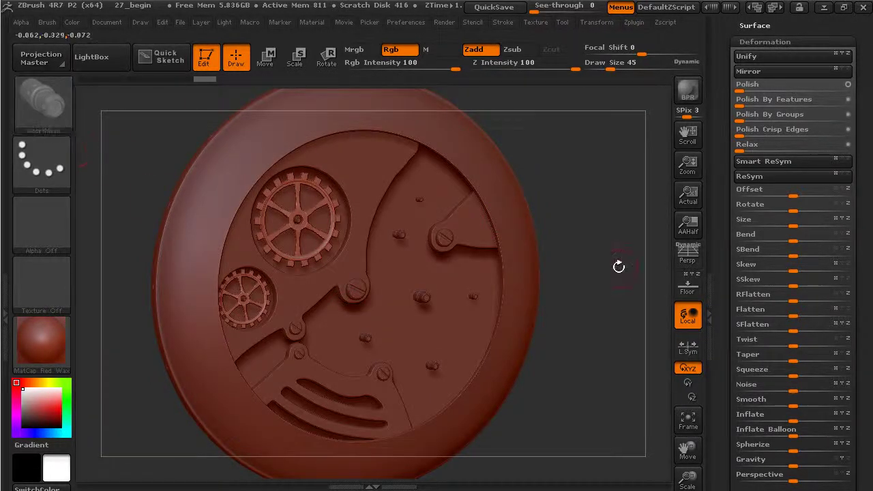
{"action": "mouse_move", "coordinate": [629, 360]}
{"action": "left_mouse_down"}
{"action": "mouse_move", "coordinate": [614, 365]}
{"action": "mouse_move", "coordinate": [628, 362]}
{"action": "left_mouse_up"}
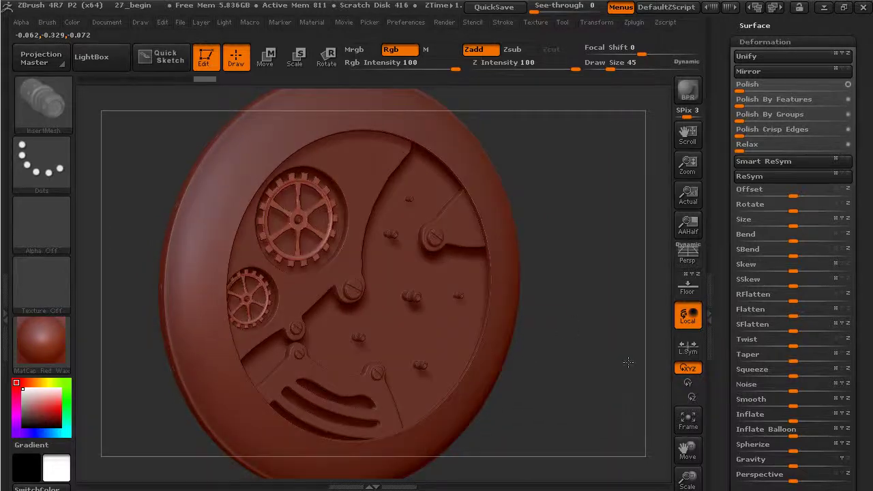
{"action": "left_click", "coordinate": [59, 102]}
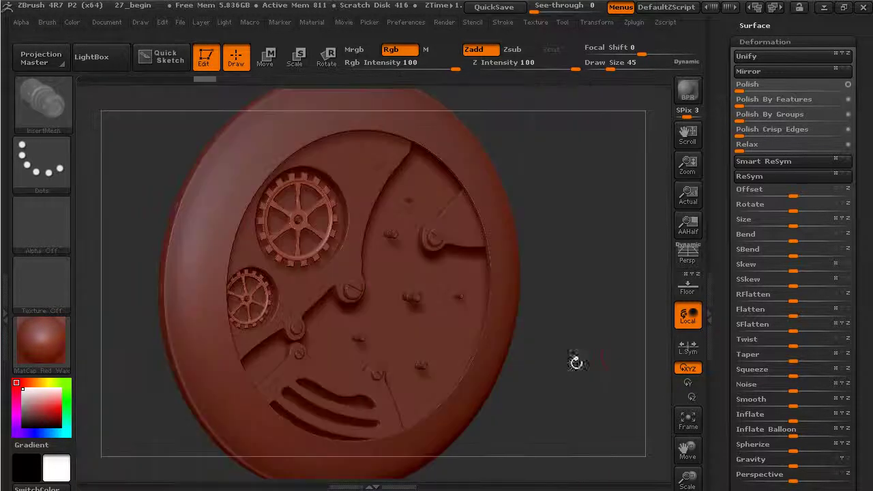
{"action": "left_click_drag", "start_coordinate": [617, 343], "coordinate": [598, 362], "text": "shift"}
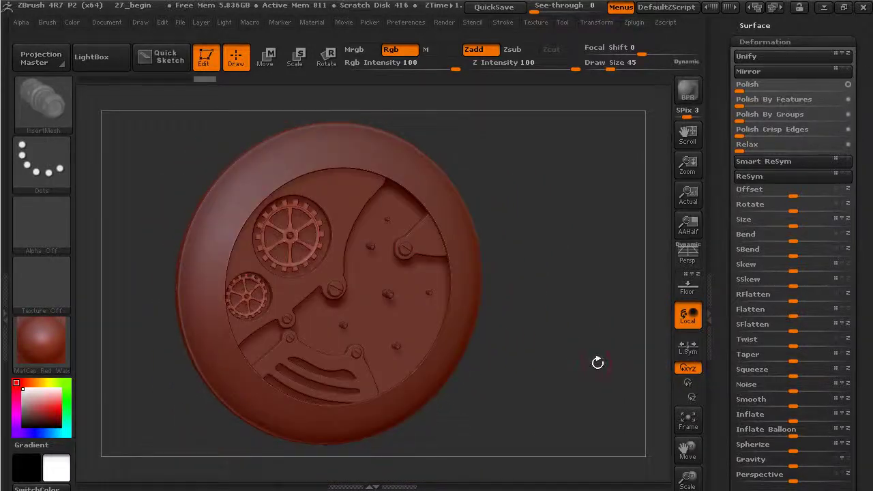